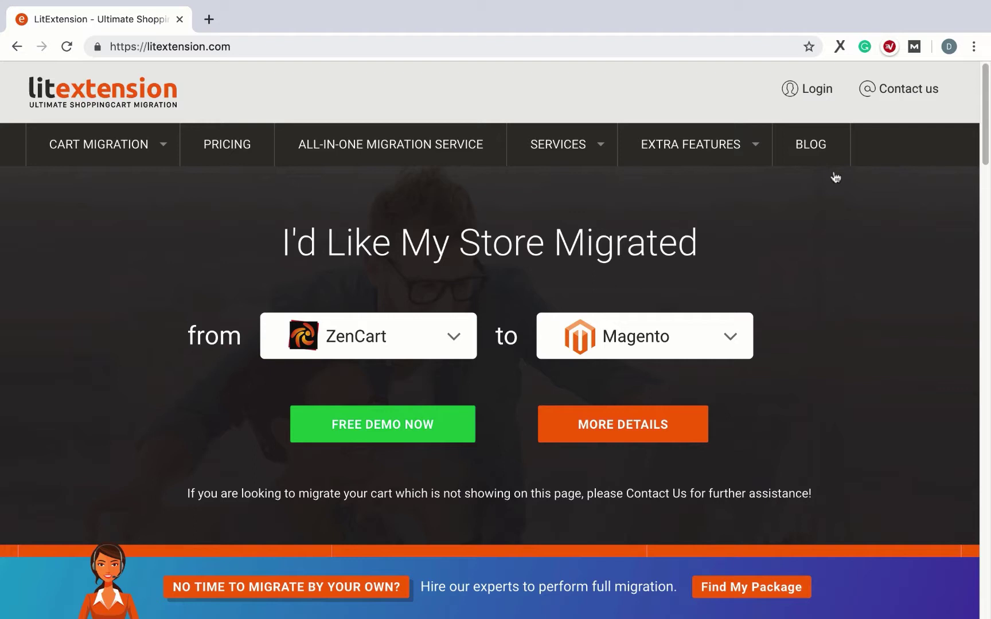
Log in to the LitExtension account using the saved credentials.
click(813, 90)
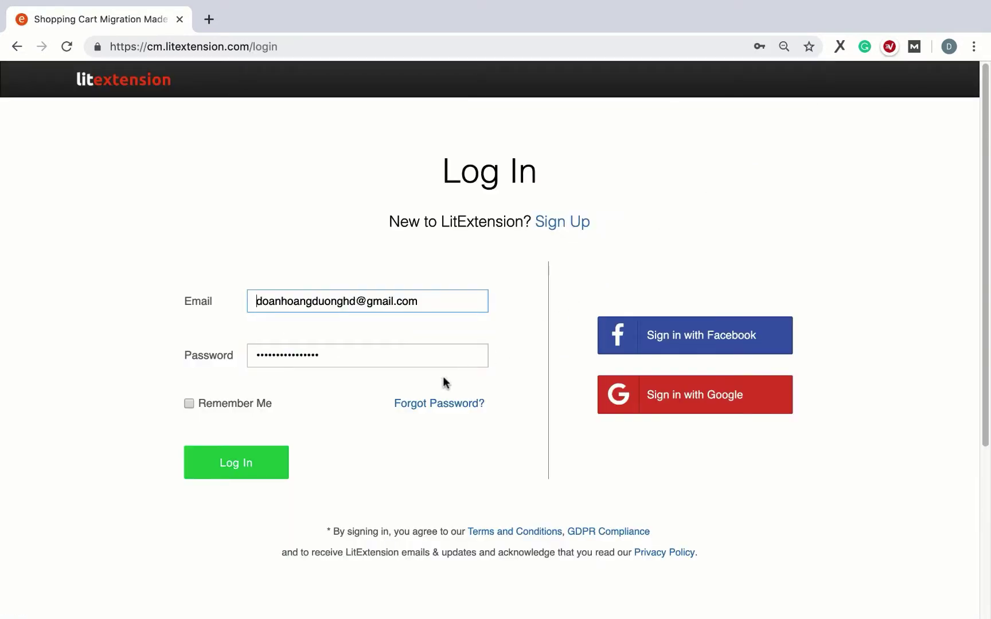
click(276, 460)
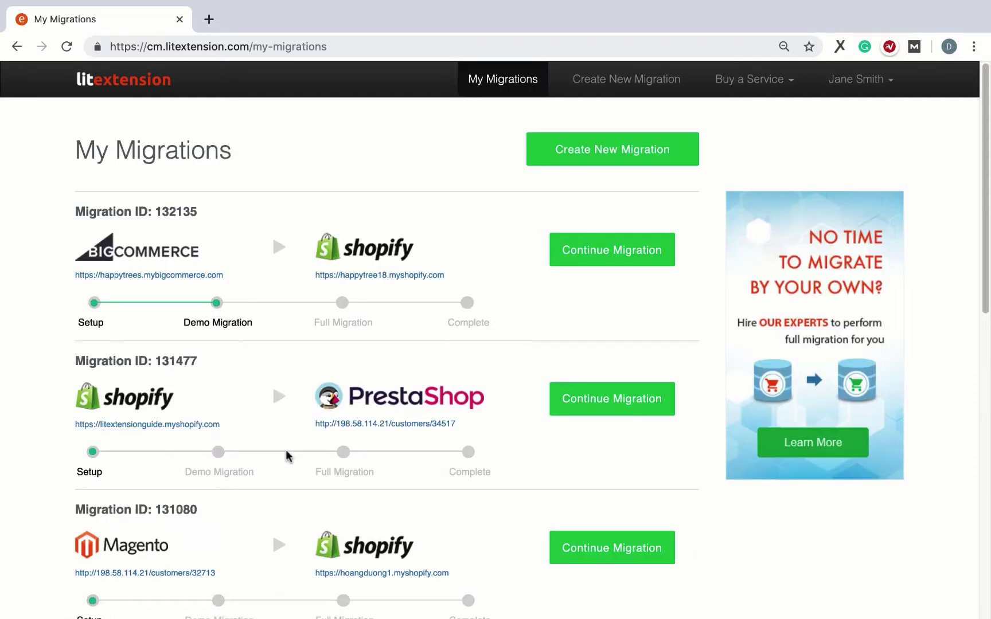
Start a new migration and expand the Source Cart Type list on the Setup form.
click(606, 152)
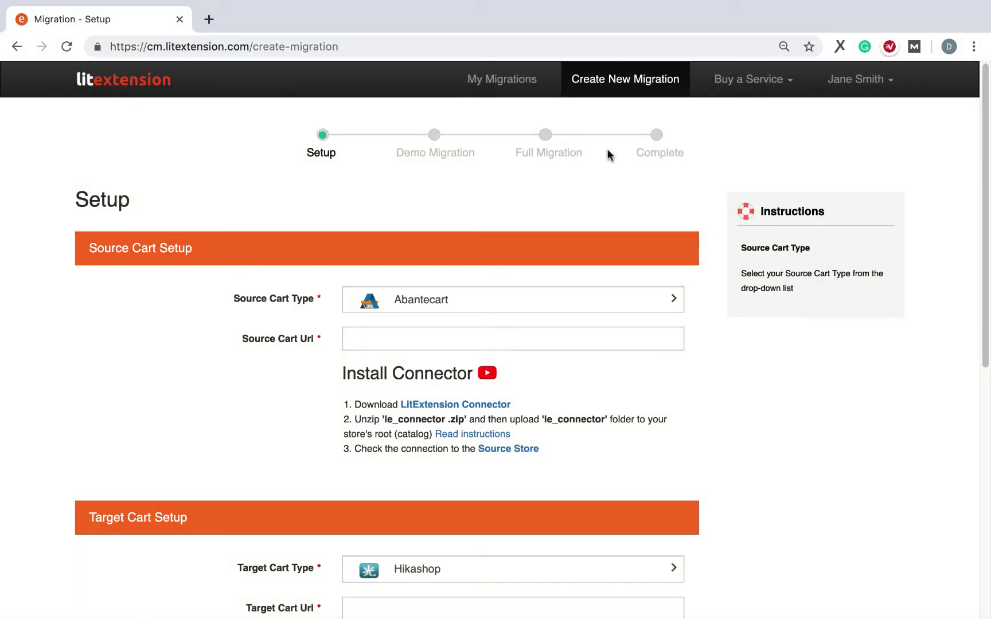
click(545, 304)
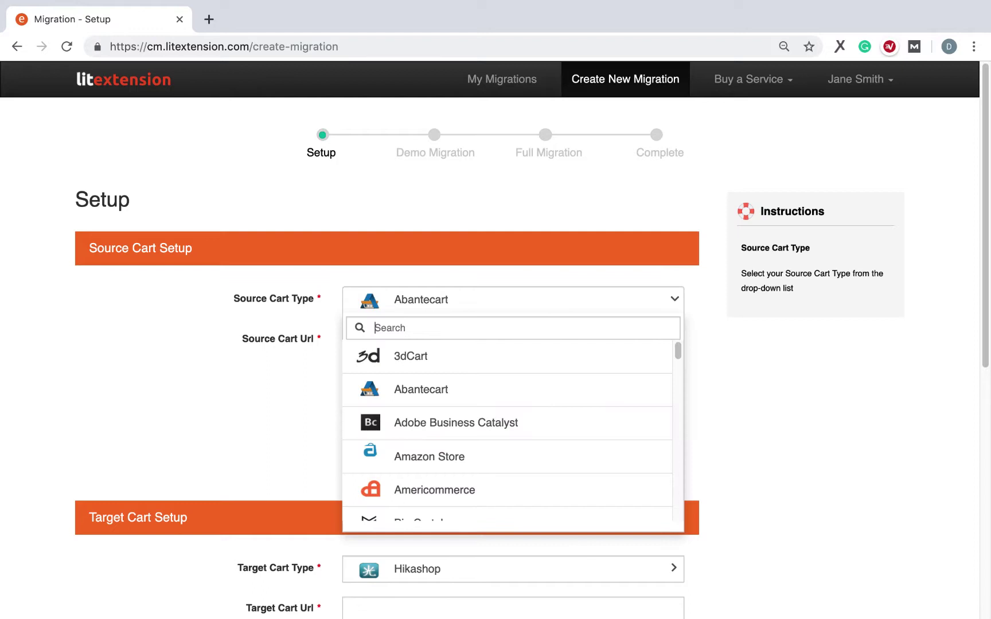
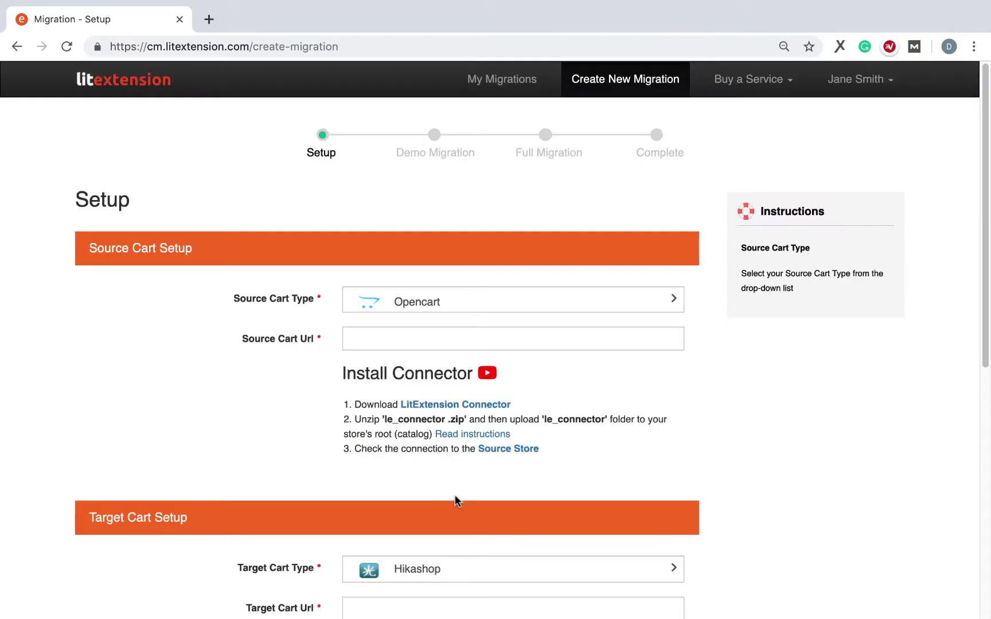
click(500, 339)
text(http://198.58.114.21/customers/32713)
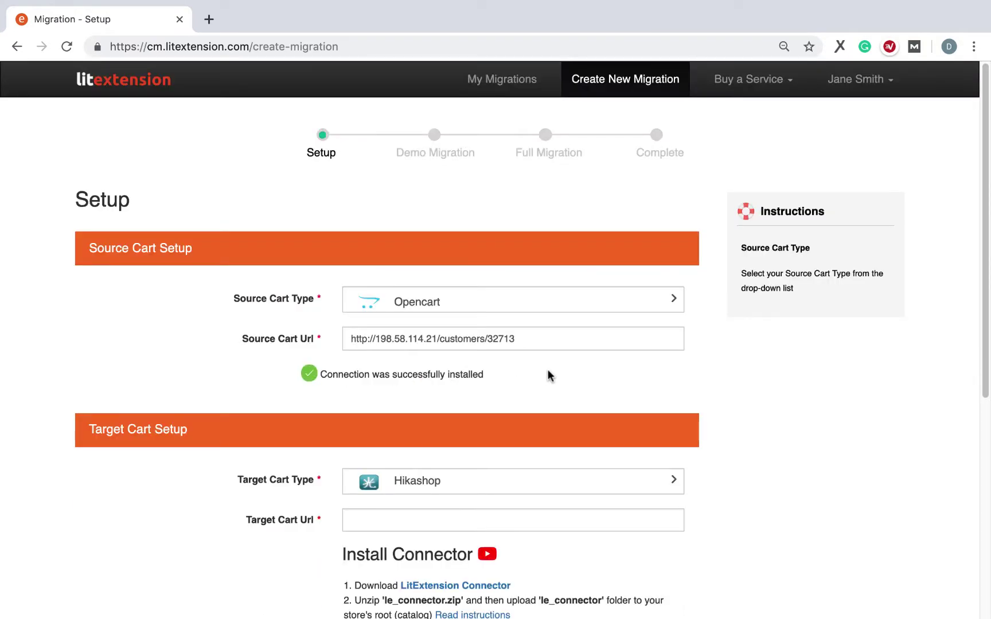
scroll(547, 374, down, 3)
click(542, 353)
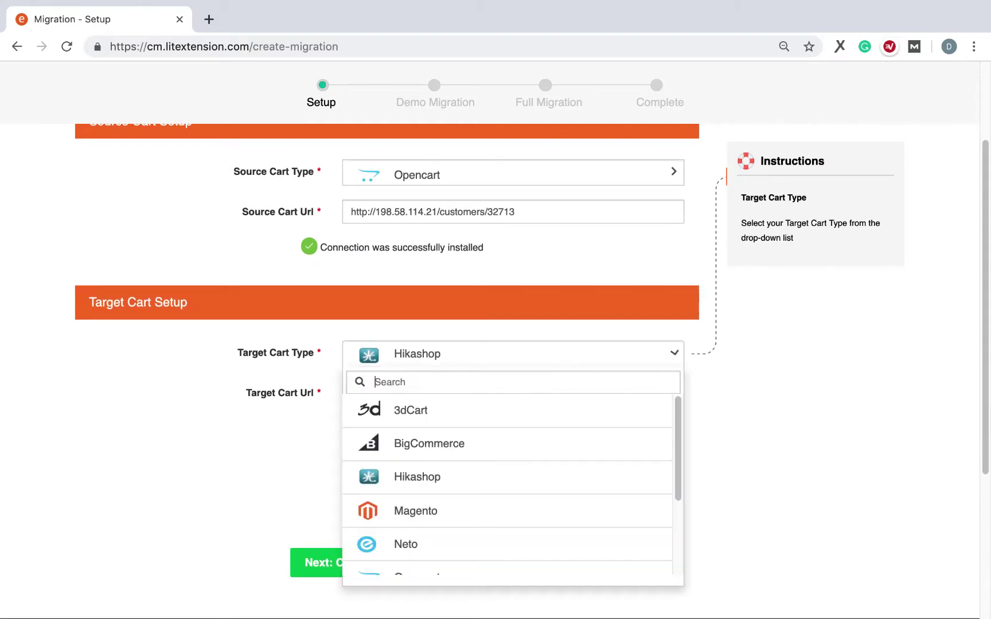
text(op)
click(517, 444)
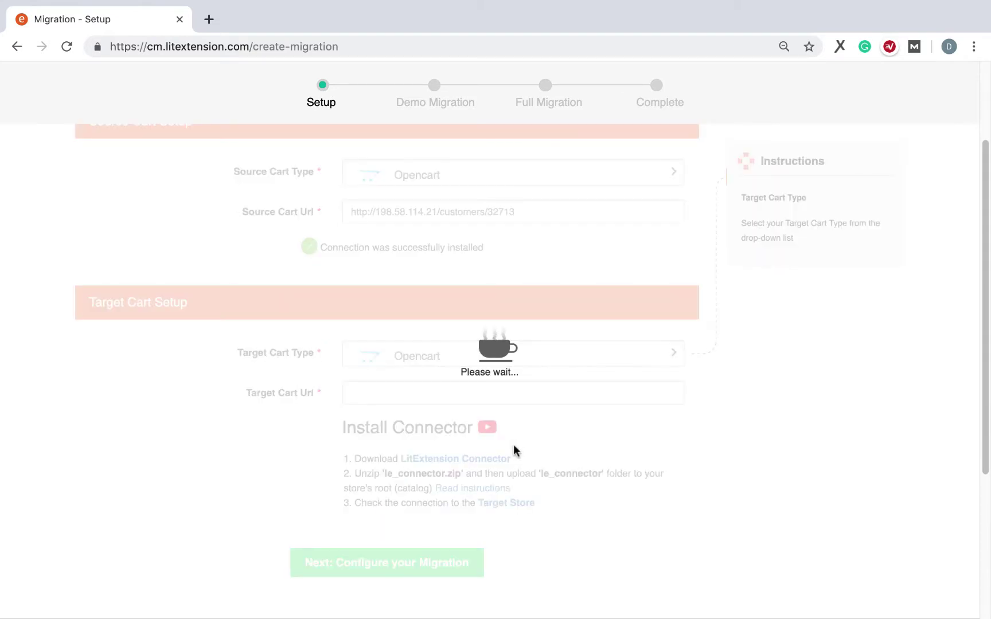
click(497, 392)
text(http://198.58.114.21/demo/opencart)
key(Tab)
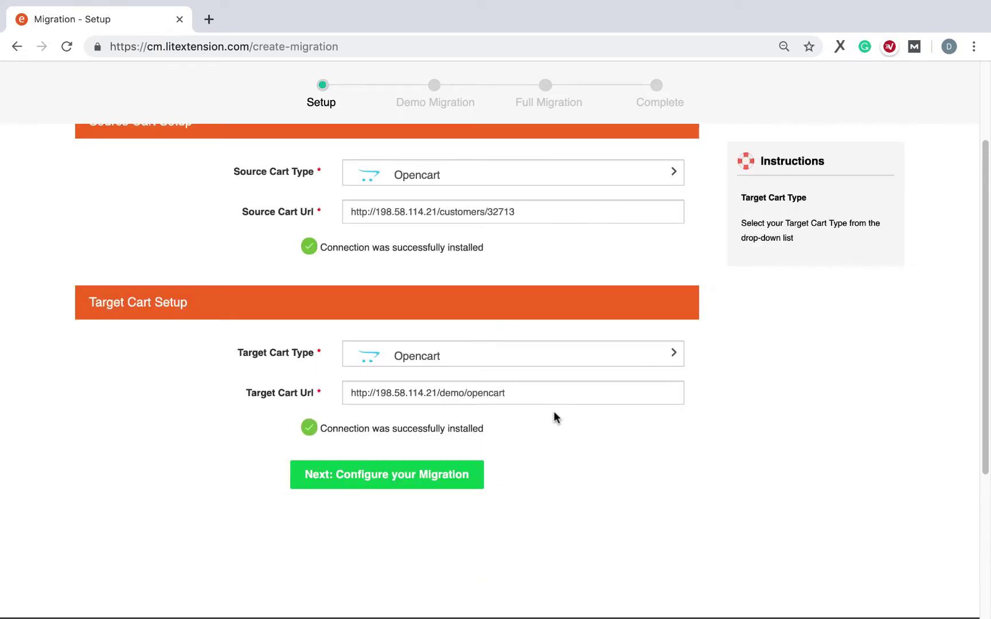
click(399, 474)
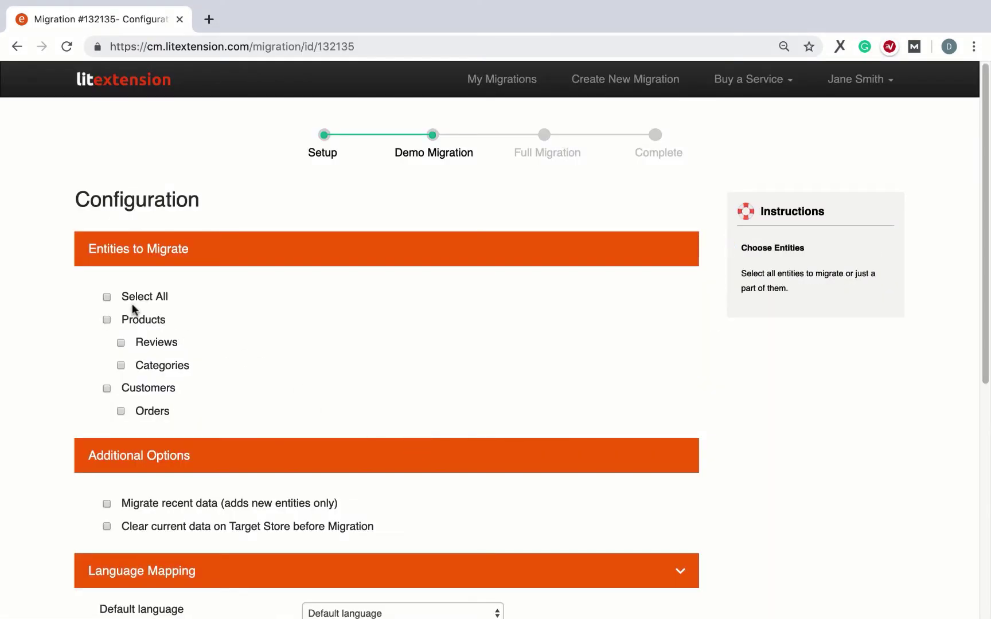
Select all entities and enable Clear current data, Preserve Order IDs and Strip HTML.
click(107, 297)
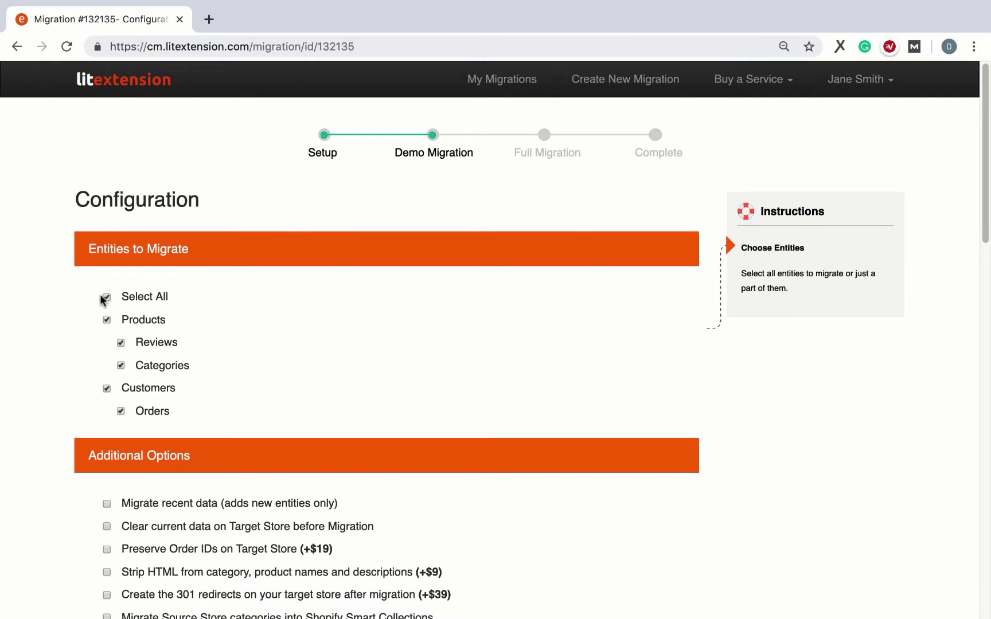
scroll(108, 298, down, 5)
click(107, 285)
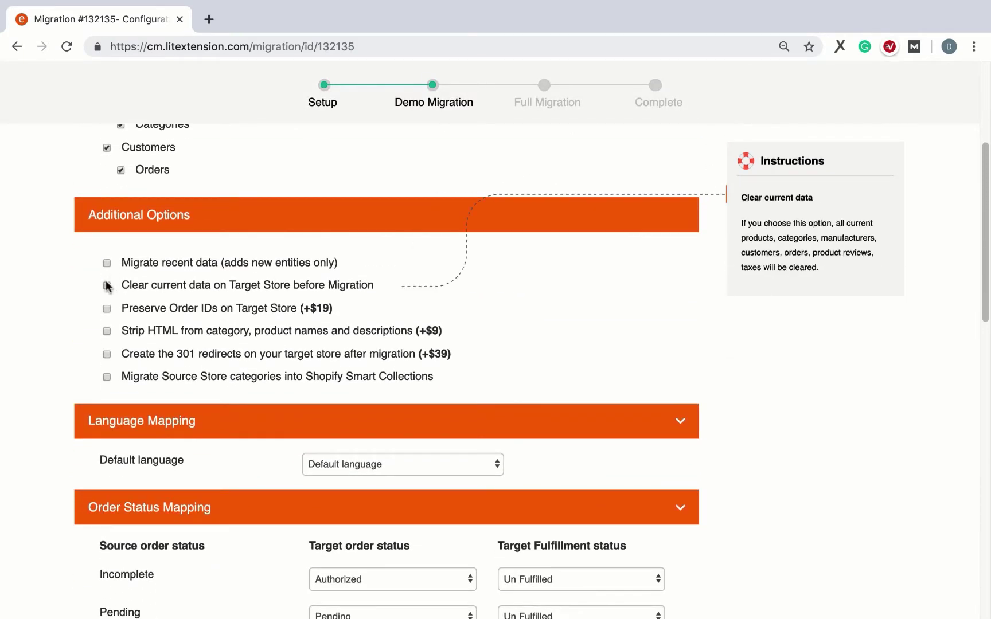
click(107, 308)
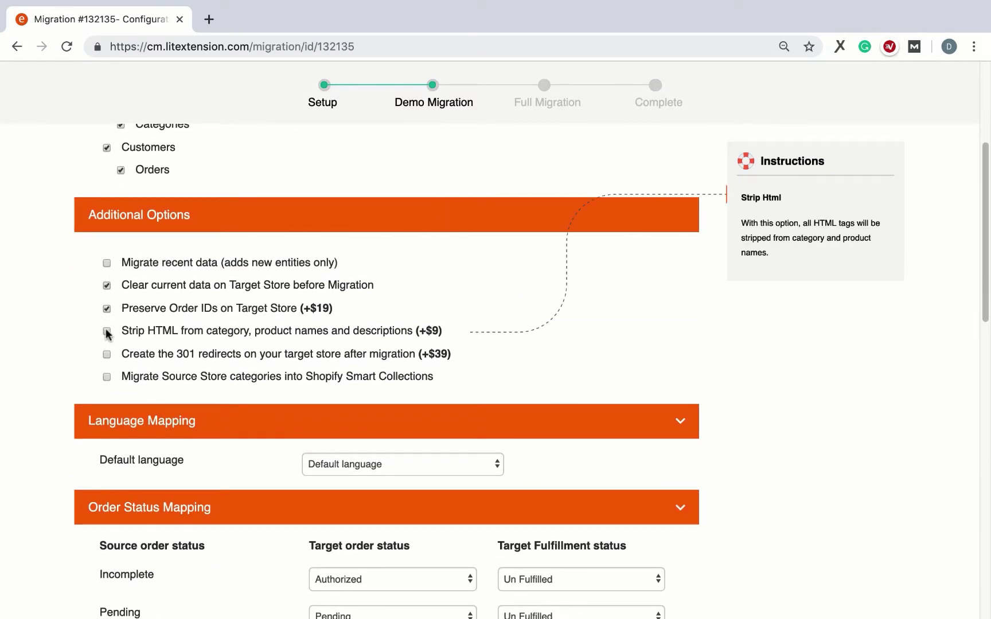
click(107, 330)
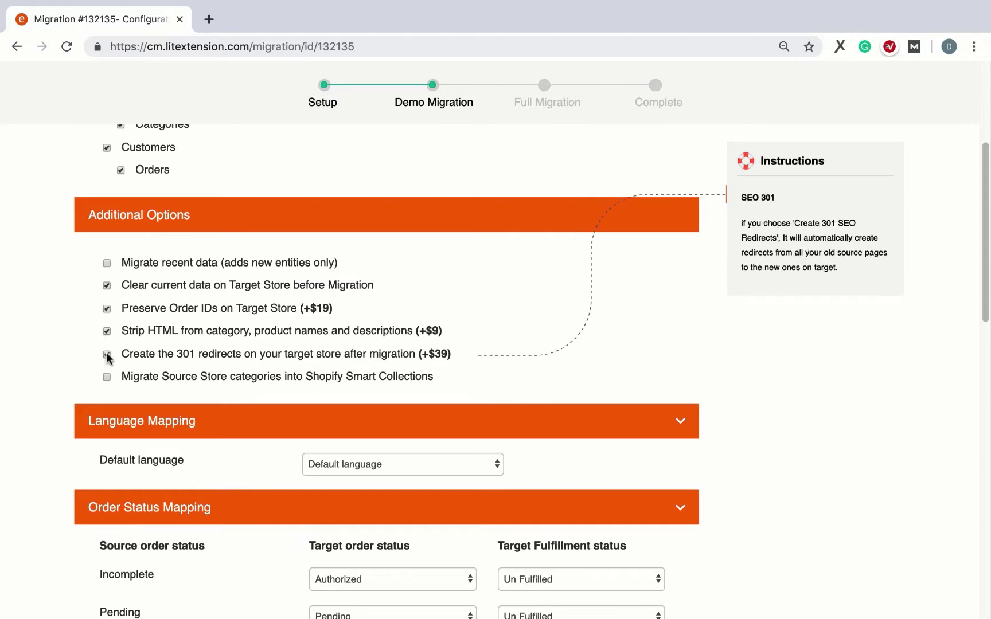
scroll(233, 434, down, 2)
scroll(399, 466, down, 3)
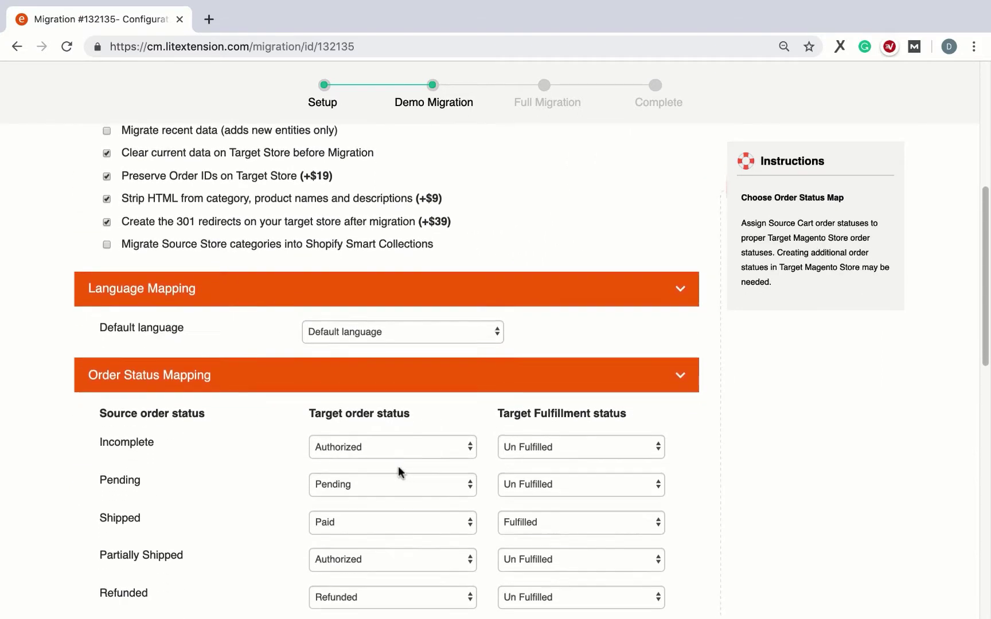
scroll(410, 468, down, 2)
scroll(411, 468, down, 1)
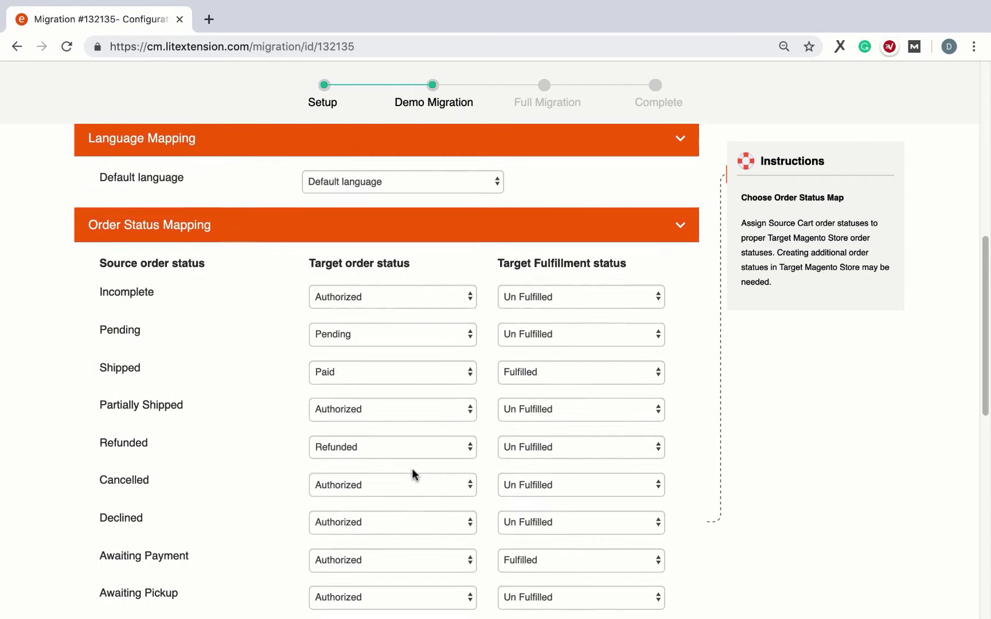
scroll(412, 468, down, 2)
scroll(411, 468, down, 2)
scroll(413, 468, down, 1)
scroll(412, 468, down, 2)
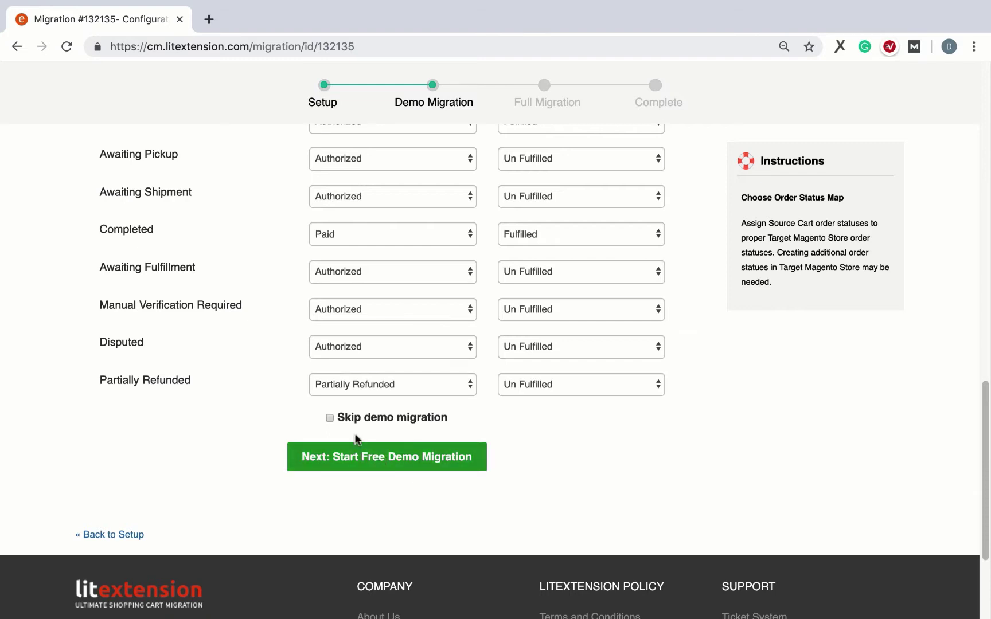
Leave Skip demo migration unchecked and start the free demo migration.
click(329, 418)
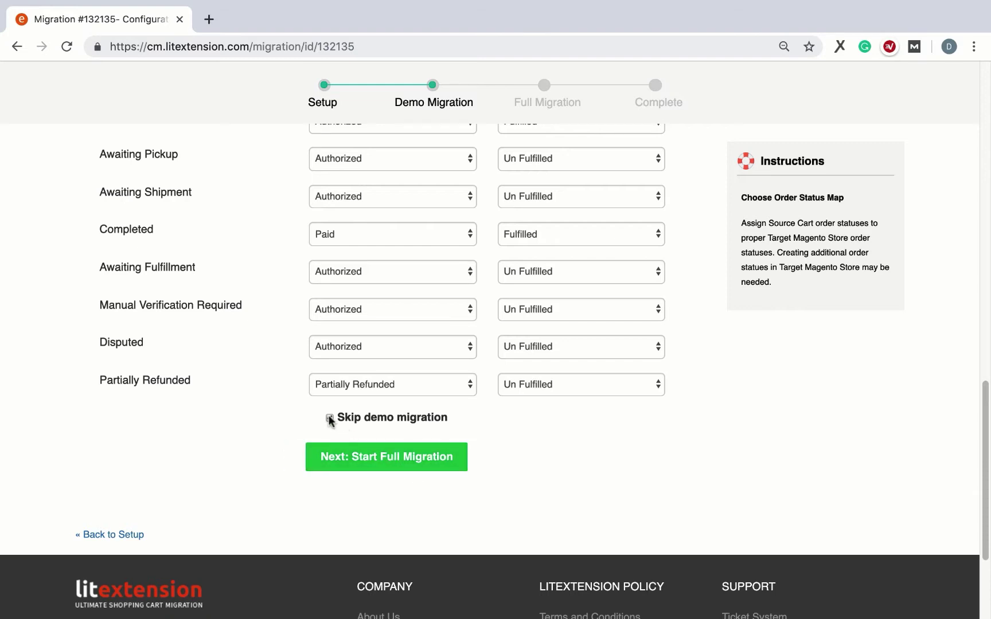
click(330, 419)
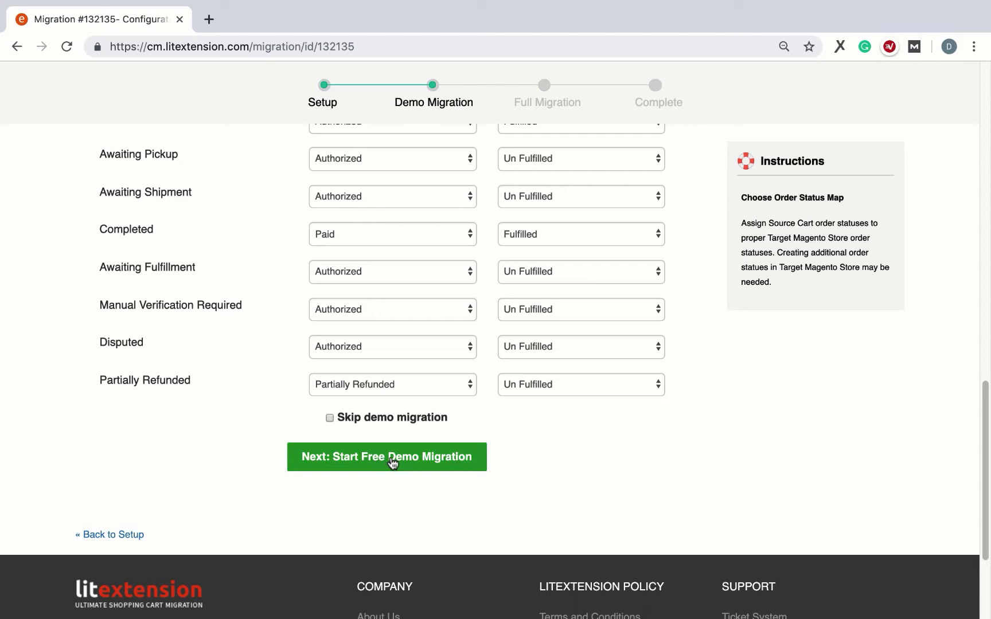
click(392, 460)
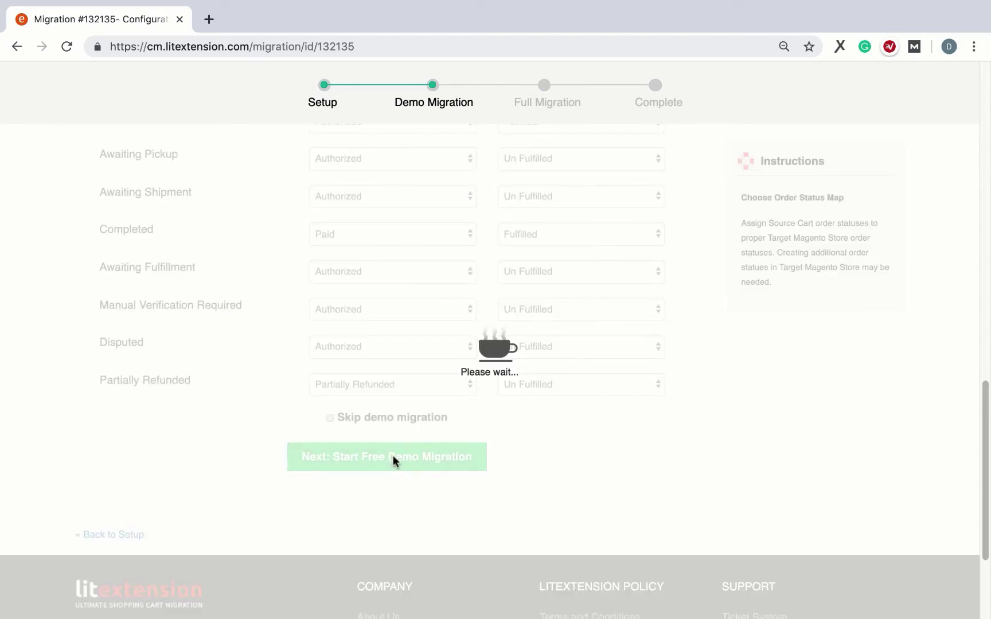